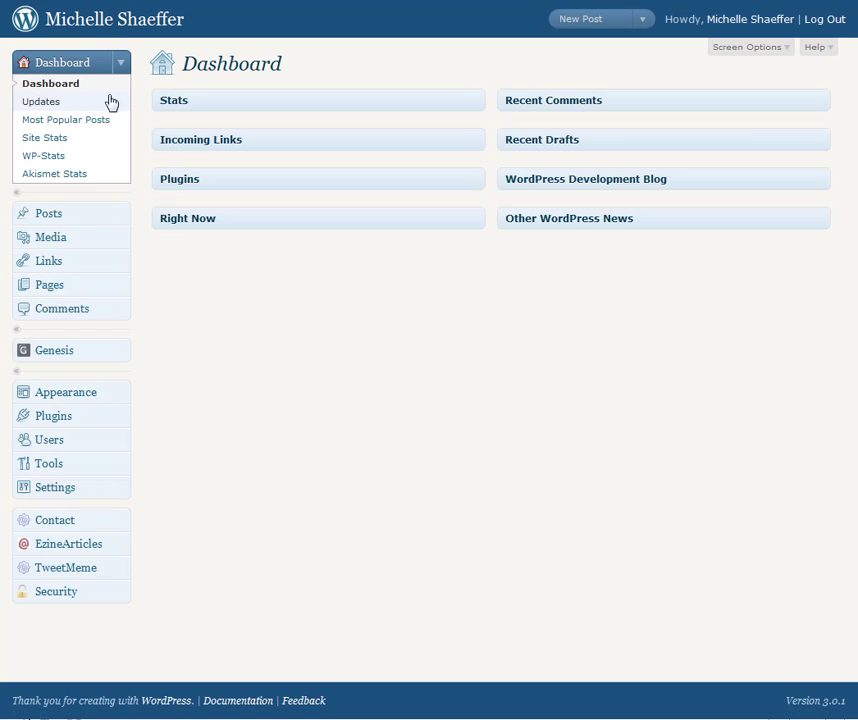
Go from the Plugins sidebar menu to the Add New plugins page
left_click(117, 415)
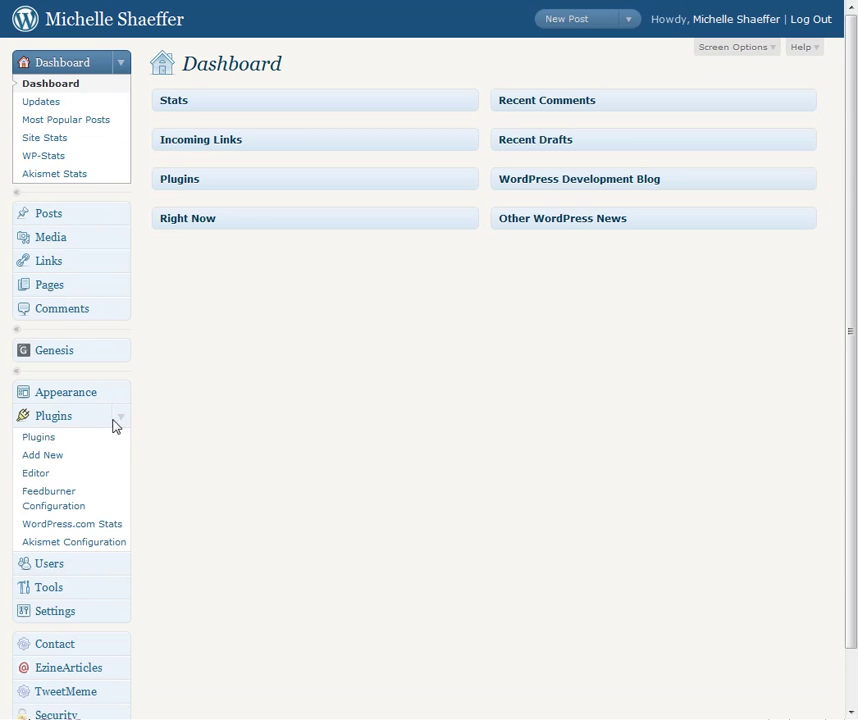
left_click(73, 462)
Search the plugin directory for 'twitter tools' and choose to install Twitter Tools
left_click(222, 226)
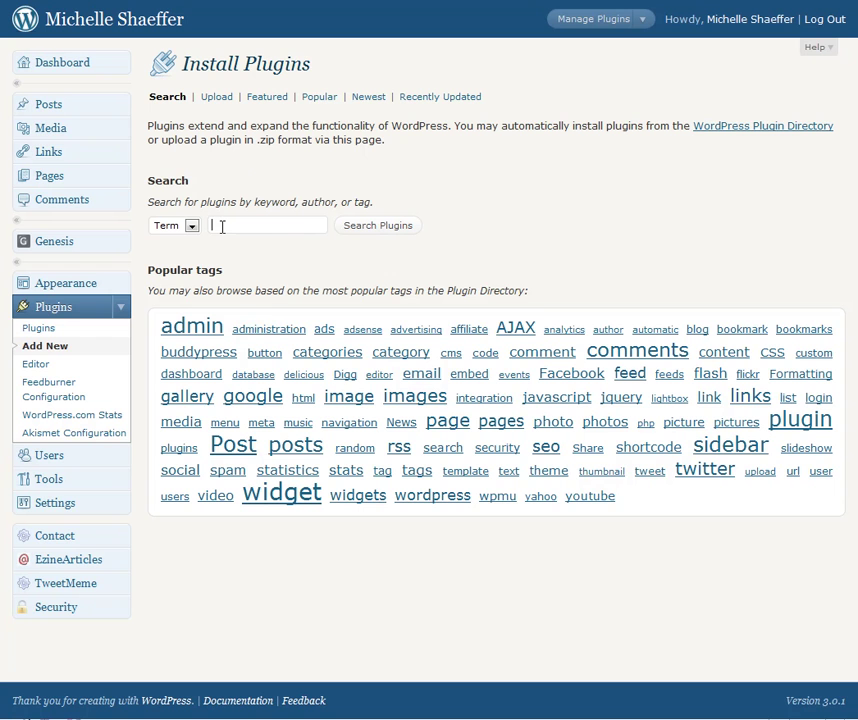
type("twitter tools")
left_click(375, 227)
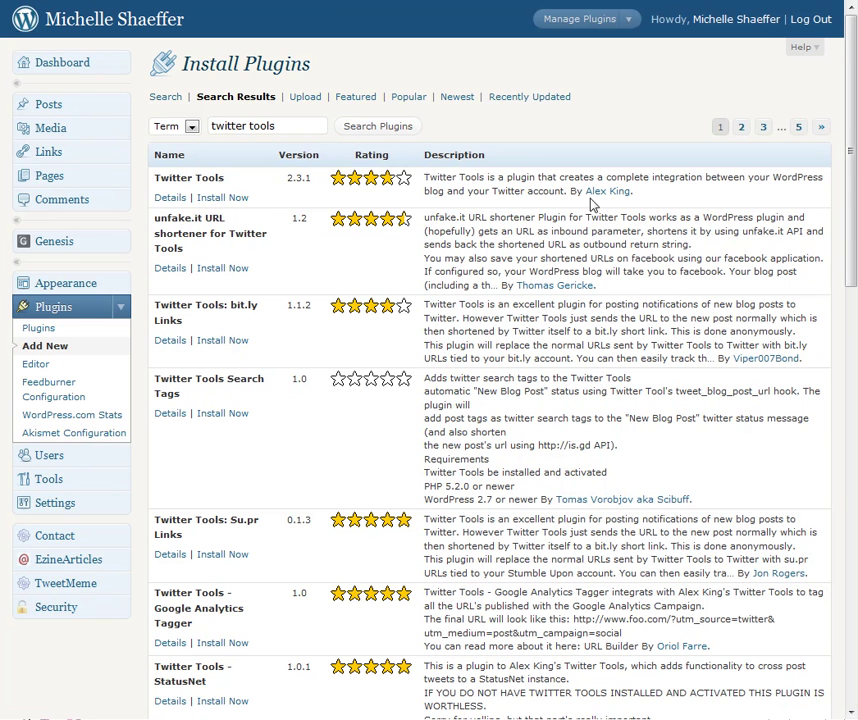
left_click(229, 199)
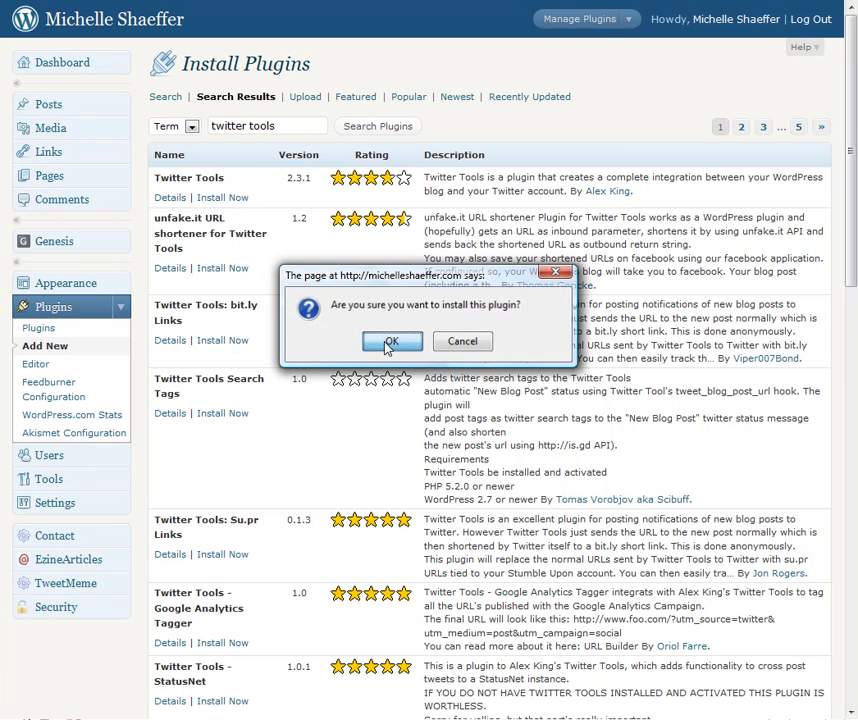
Confirm installation of the Twitter Tools 2.3.1 plugin
left_click(339, 342)
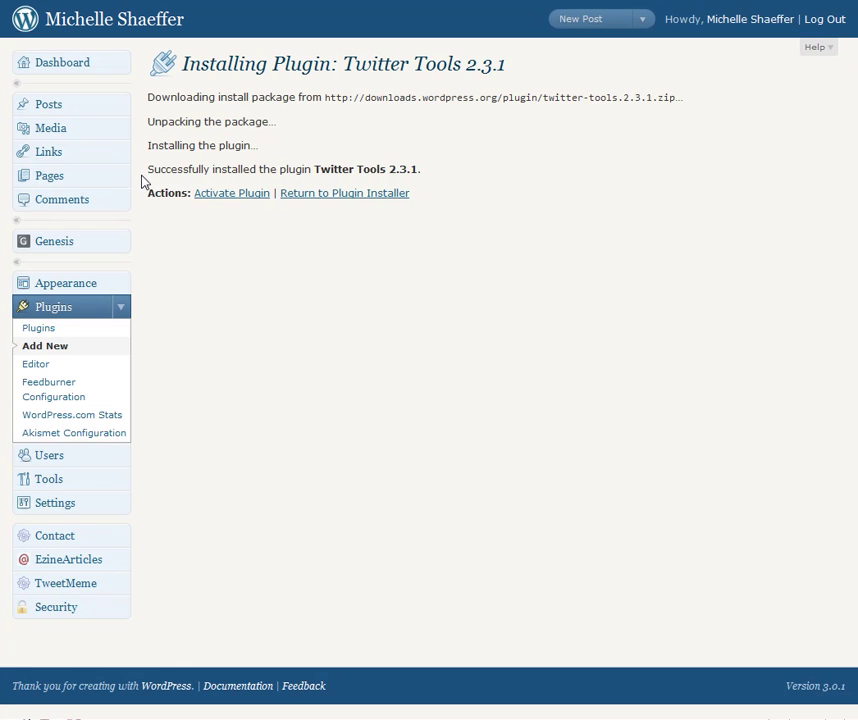
Activate Twitter Tools and go to its Twitter Tools Options page
left_click(217, 199)
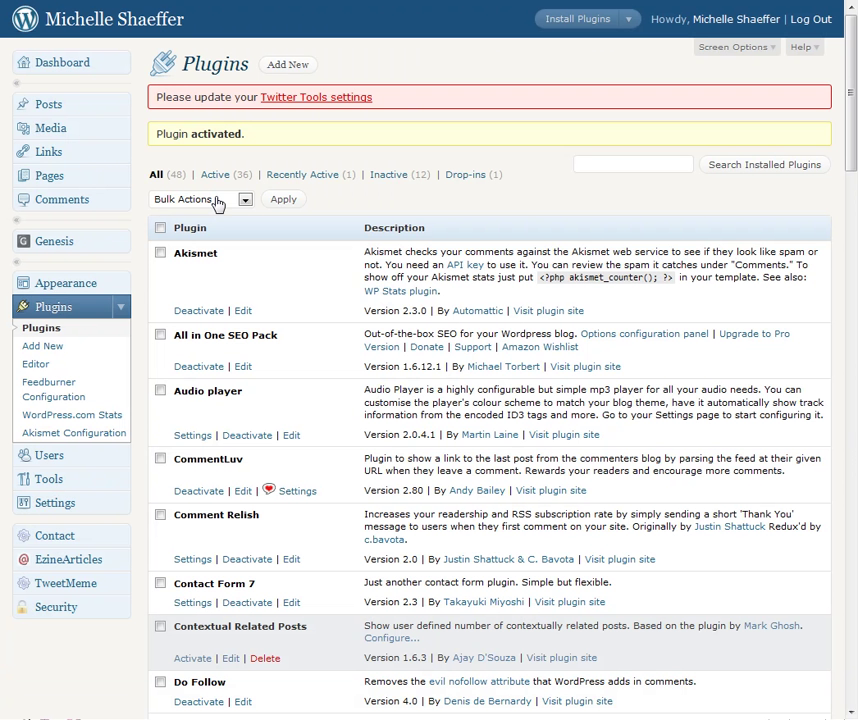
left_click(285, 107)
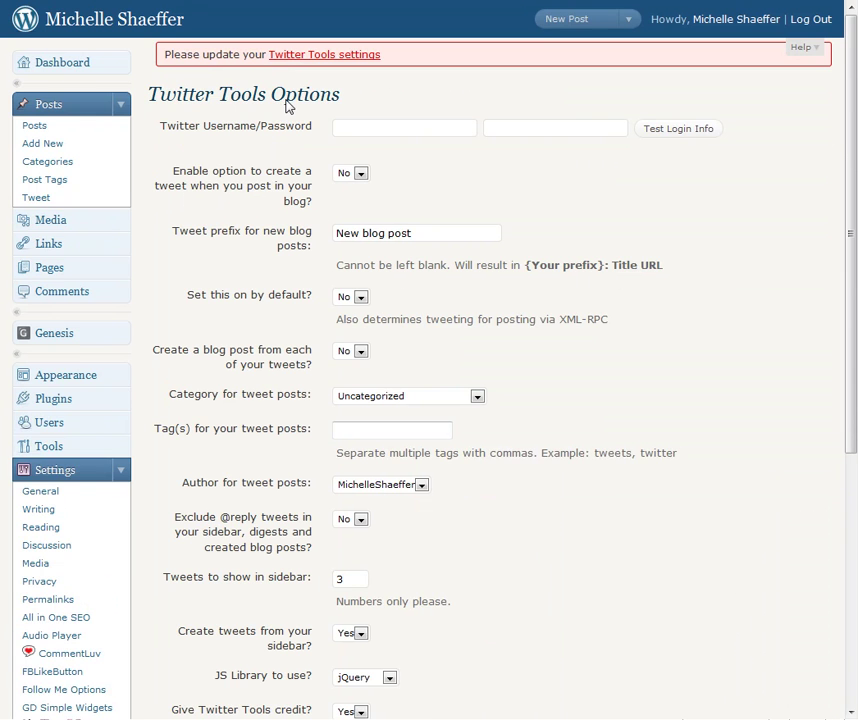
Enter the Twitter account's username and password and verify them with Test Login Info
left_click(355, 140)
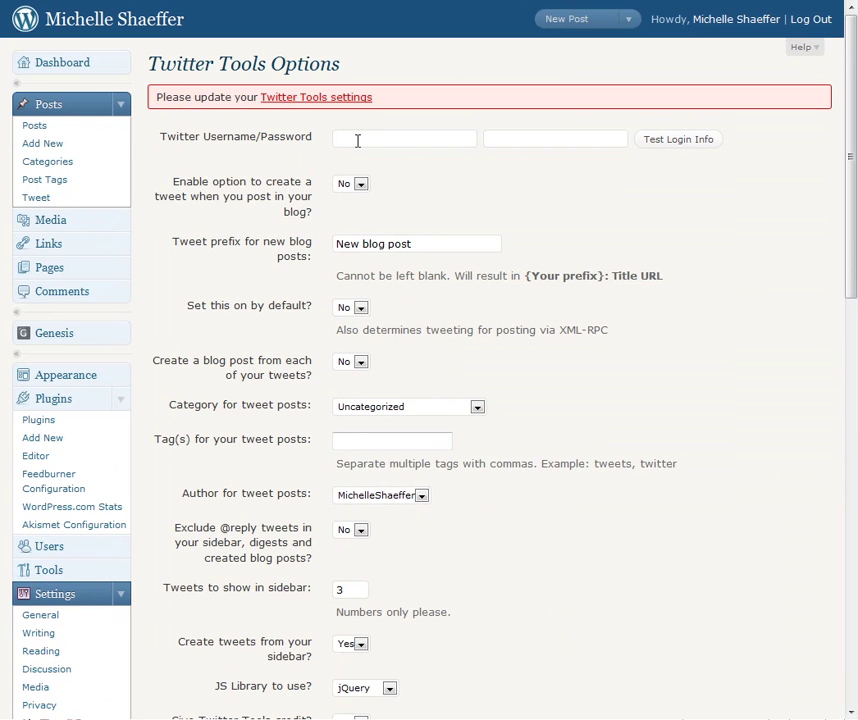
type("SmallBizMuse")
key("Tab")
type("••••••••")
left_click(686, 142)
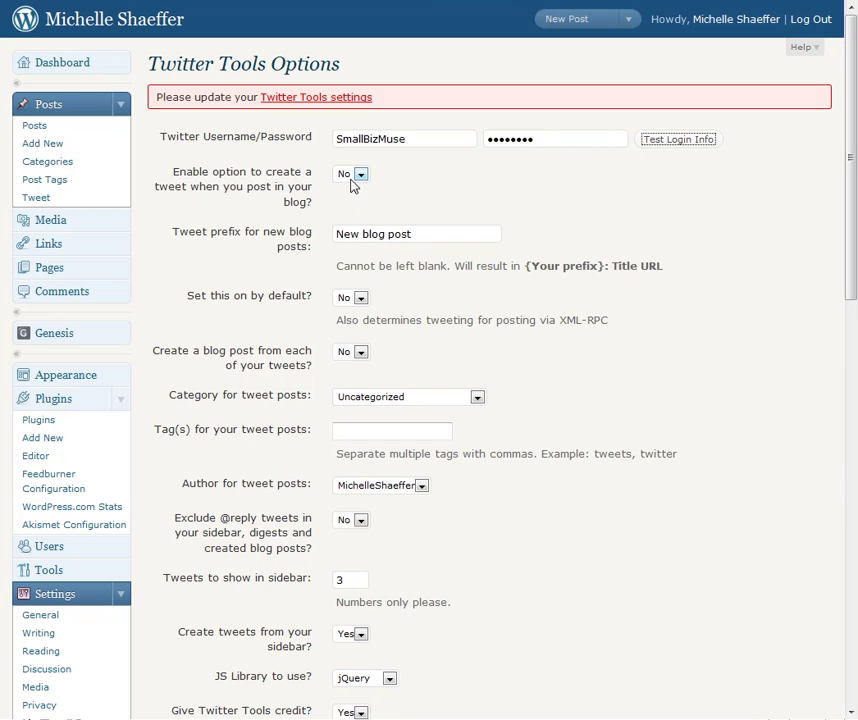
left_click(352, 180)
Enable tweeting for new blog posts and change the tweet prefix from 'New' to 'New Blog Post'
left_click(345, 203)
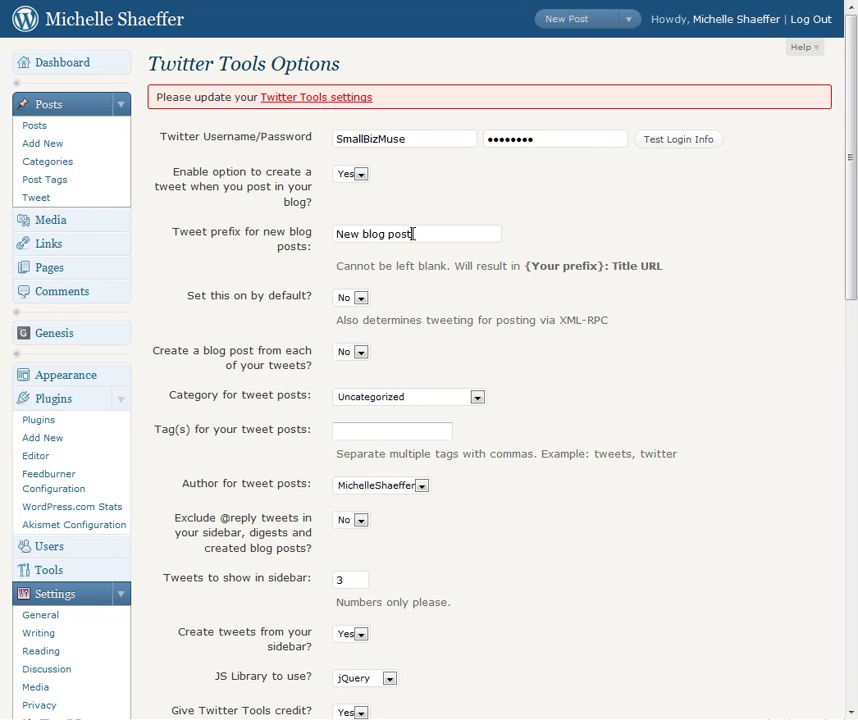
triple_click(413, 233)
key("BackSpace")
type("New")
type(" Po")
key("BackSpace")
key("BackSpace")
type("Blog Post:")
key("BackSpace")
scroll(480, 268, "down", 1)
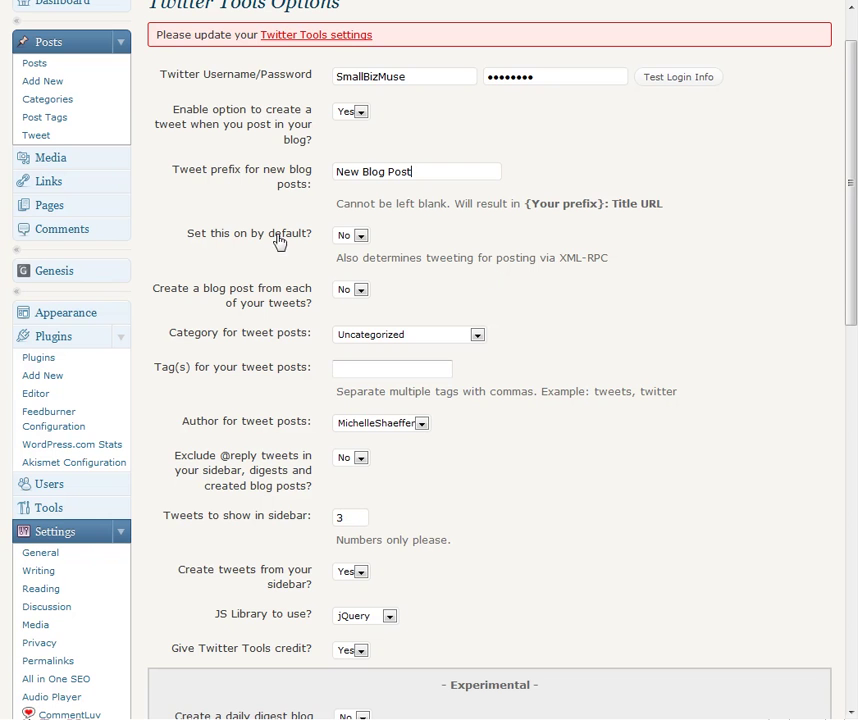
scroll(345, 303, "down", 1)
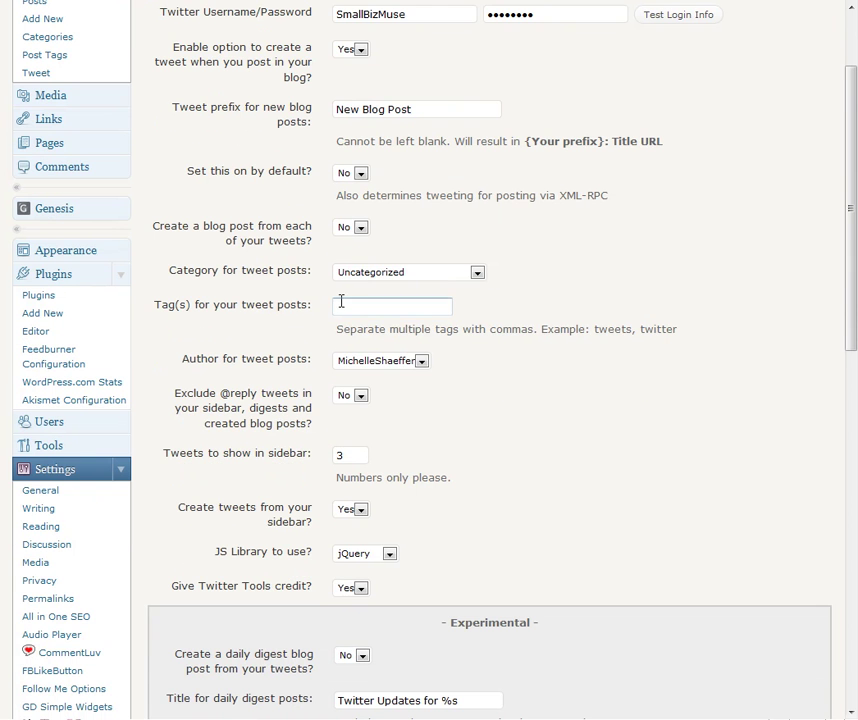
left_click(352, 174)
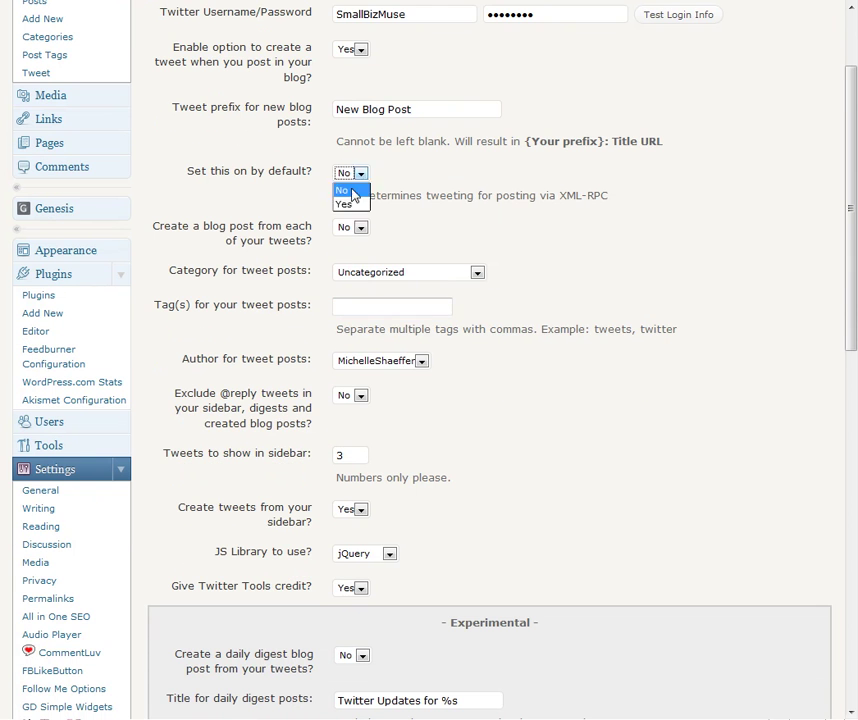
left_click(350, 205)
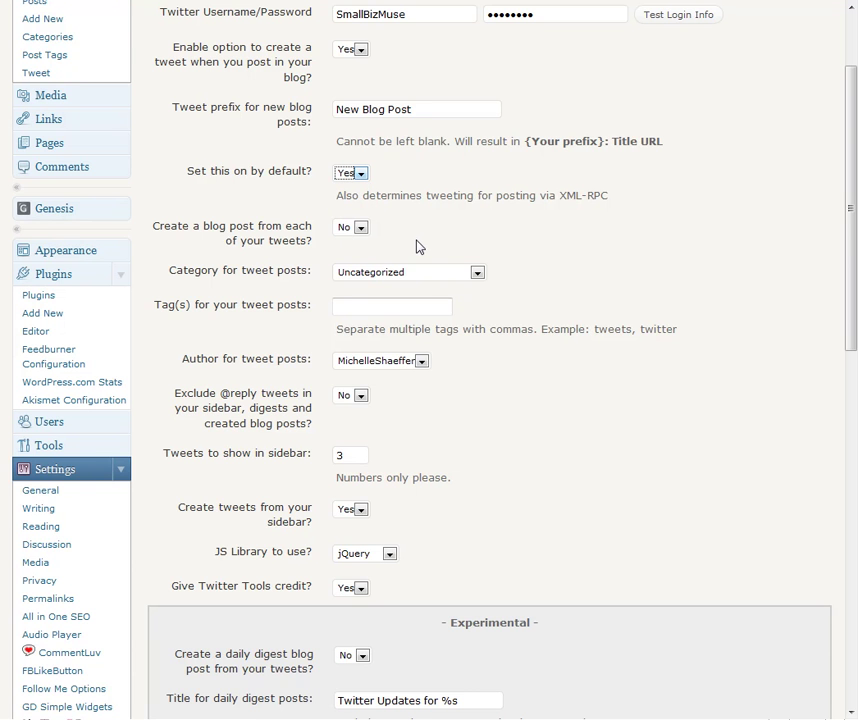
scroll(418, 244, "down", 1)
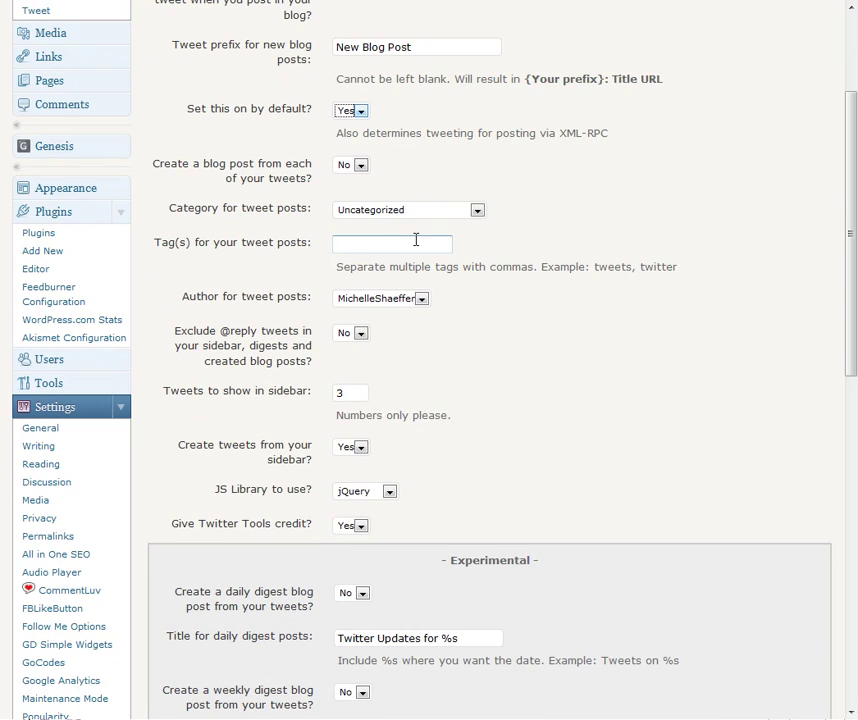
scroll(416, 240, "down", 1)
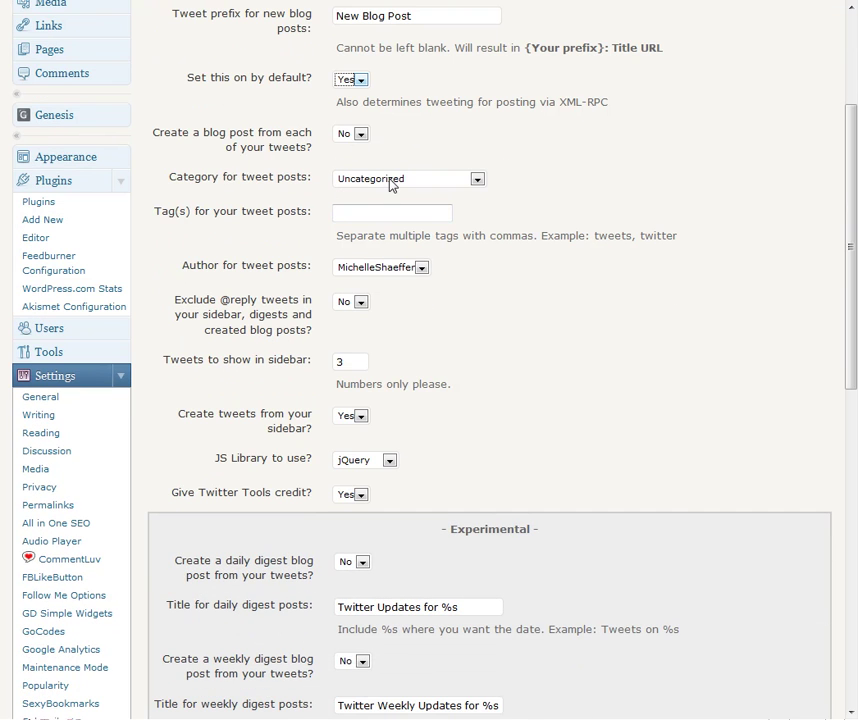
left_click(336, 213)
scroll(375, 234, "down", 1)
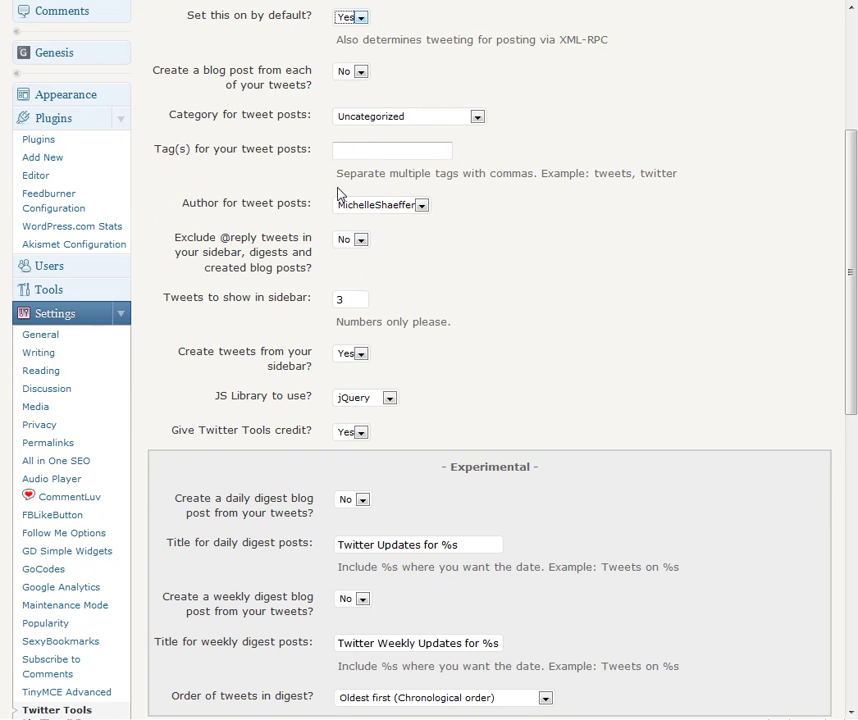
scroll(400, 243, "down", 1)
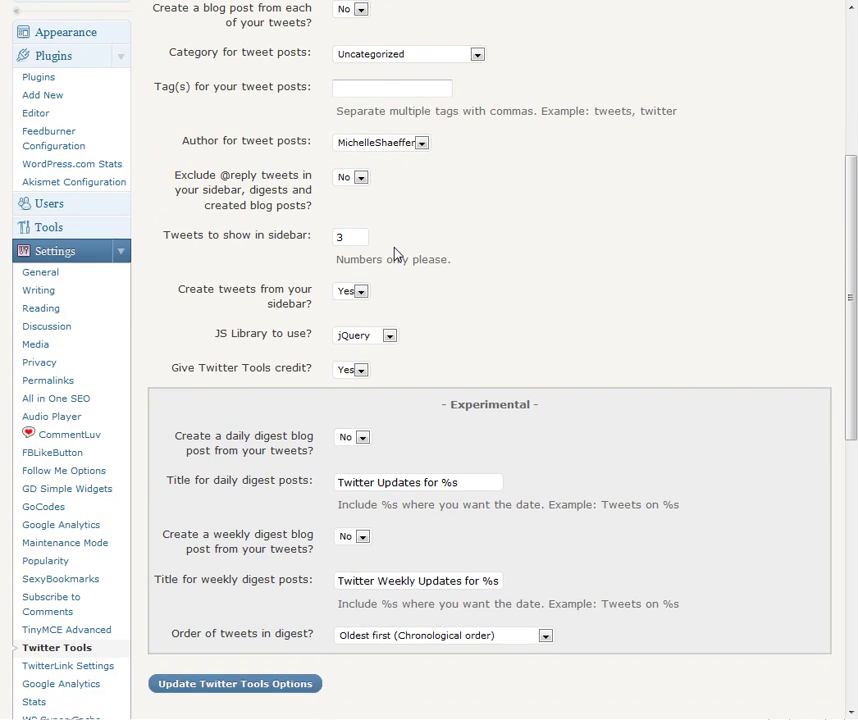
scroll(380, 216, "down", 3)
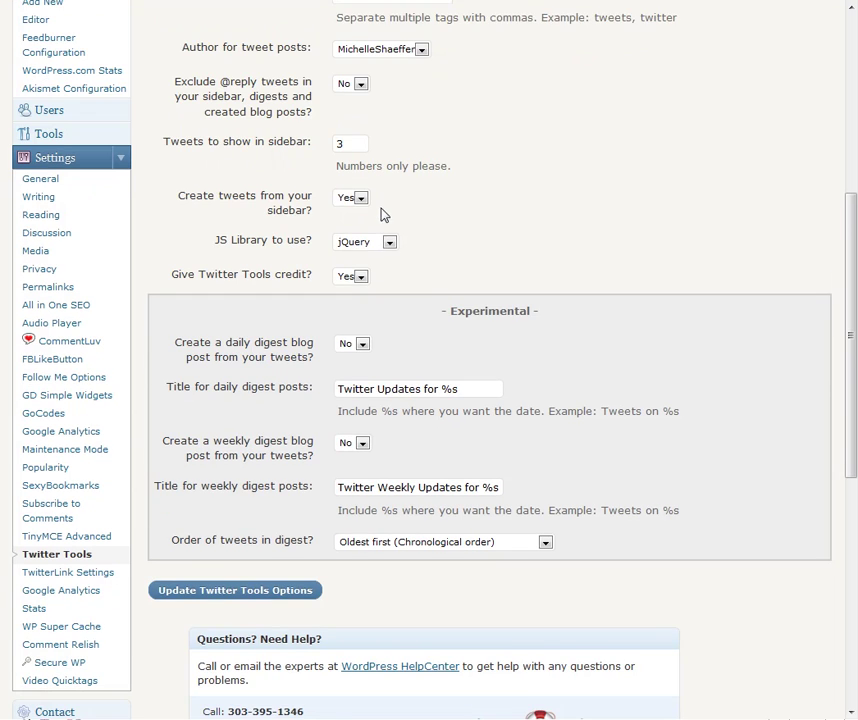
scroll(385, 214, "down", 3)
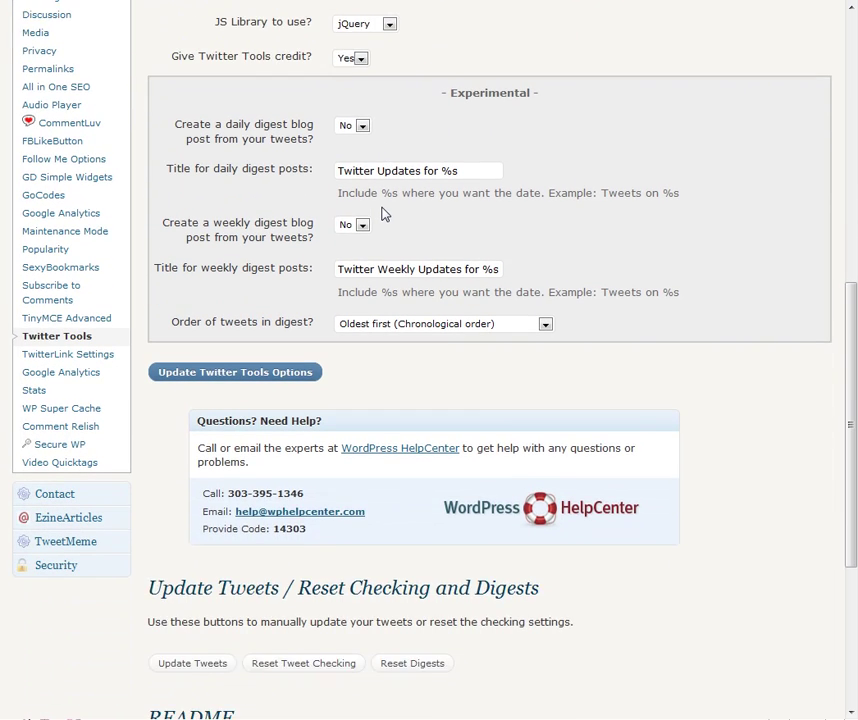
scroll(385, 214, "down", 3)
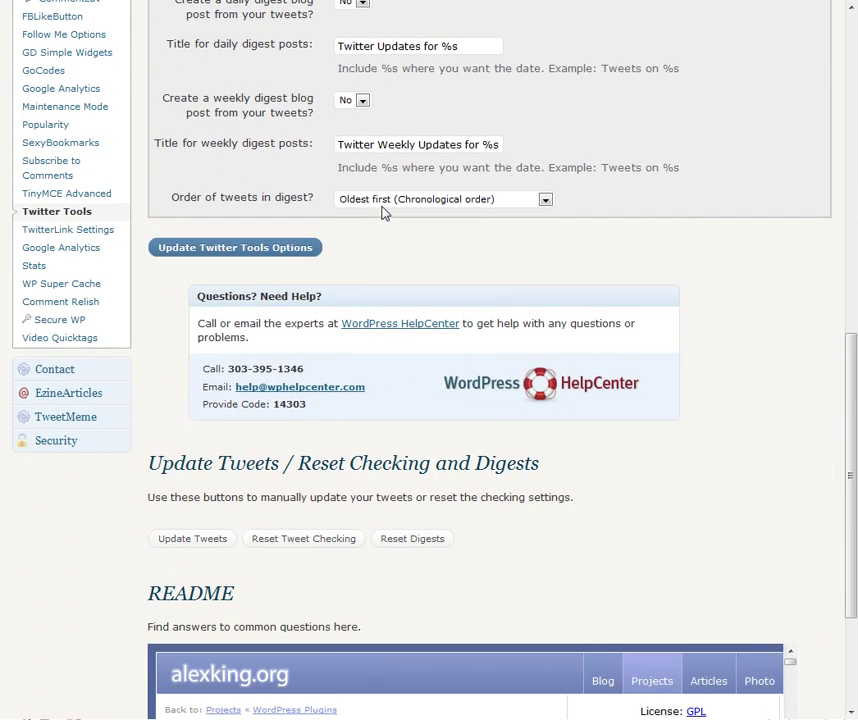
scroll(383, 212, "down", 2)
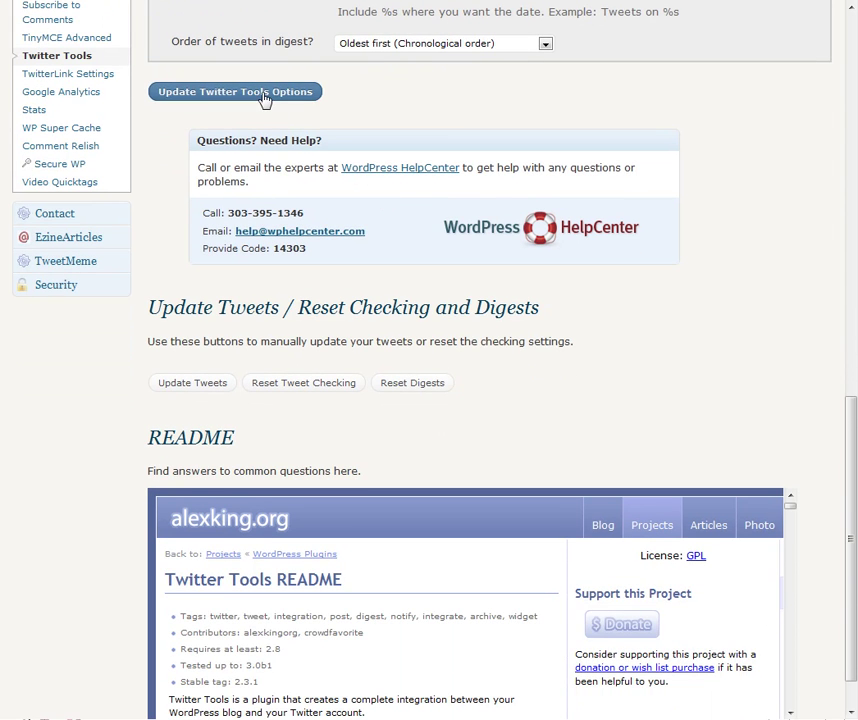
scroll(570, 332, "down", 1)
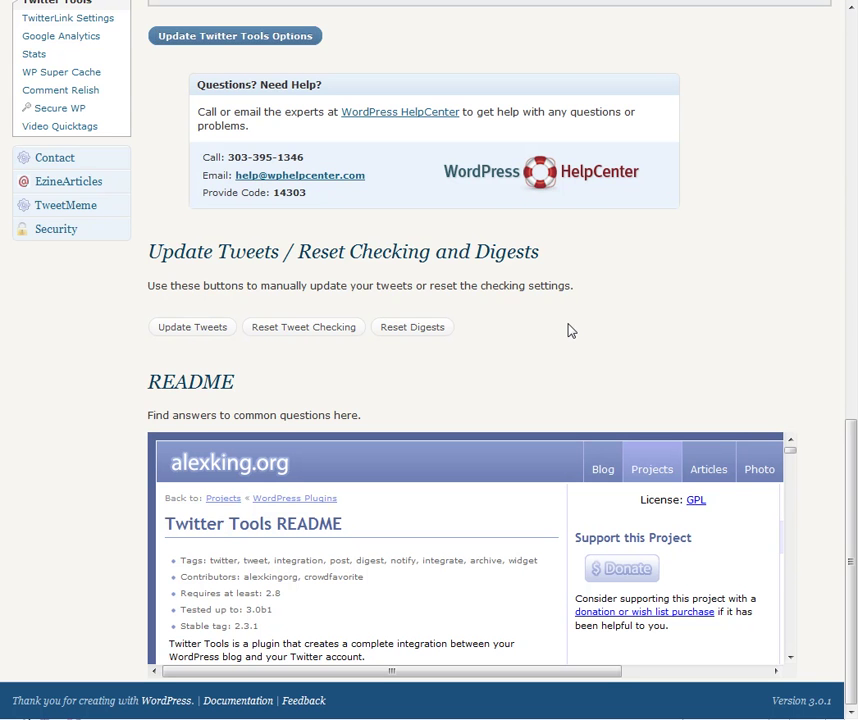
scroll(570, 330, "up", 10)
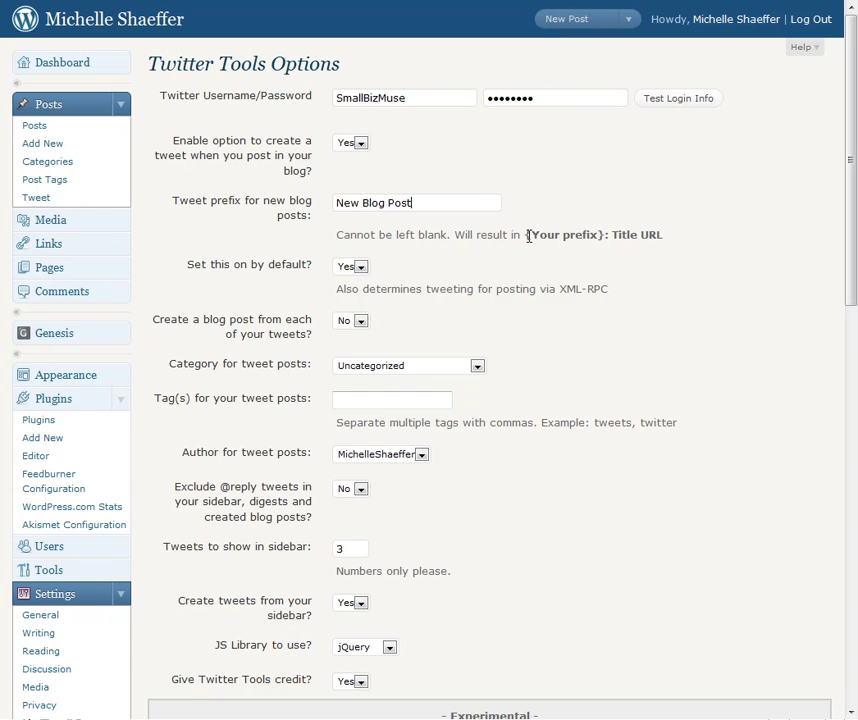
Add the '#blogboost' hashtag in front of the 'New Blog Post' tweet prefix
left_click(339, 202)
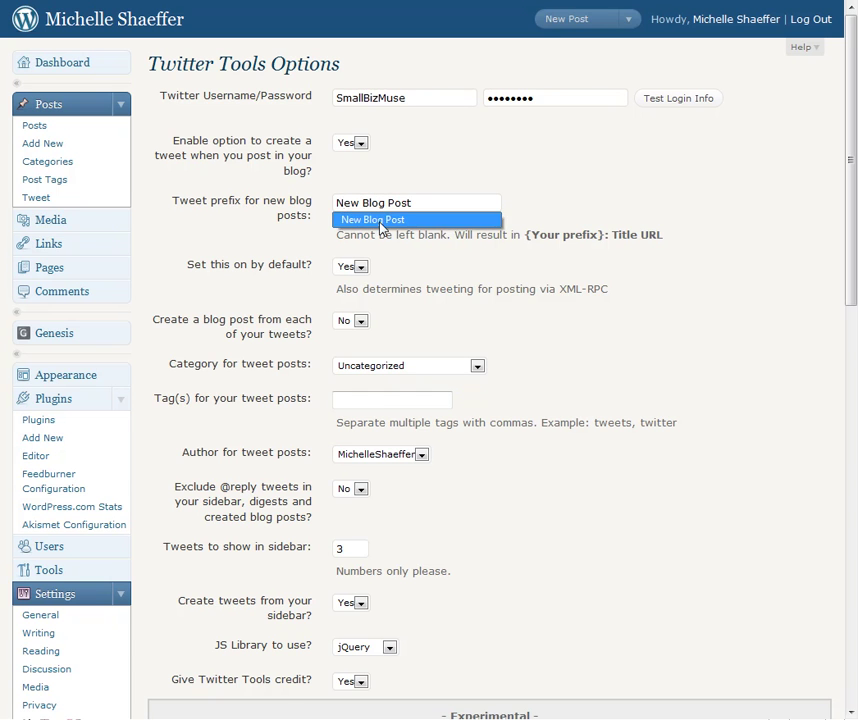
left_click(380, 224)
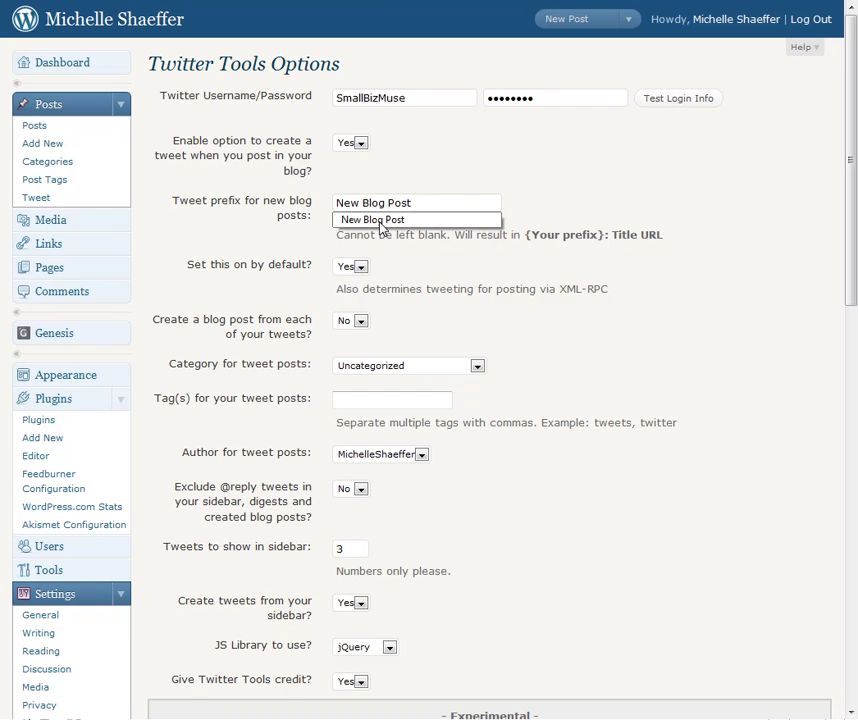
key("Left")
key("Left")
key("Left")
key("Left")
key("Home")
type("@")
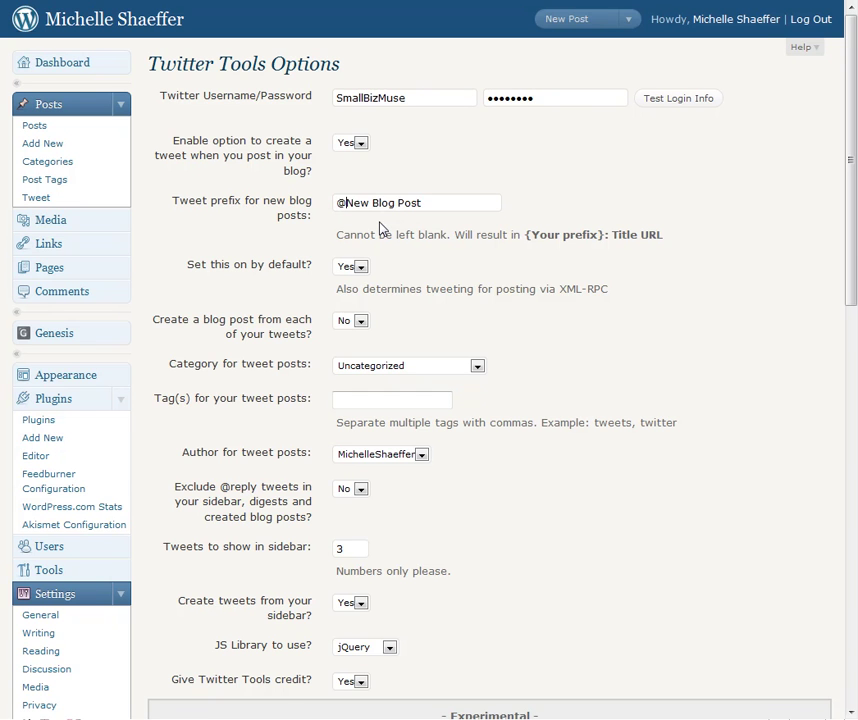
key("BackSpace")
type("#blogboost")
scroll(383, 250, "down", 7)
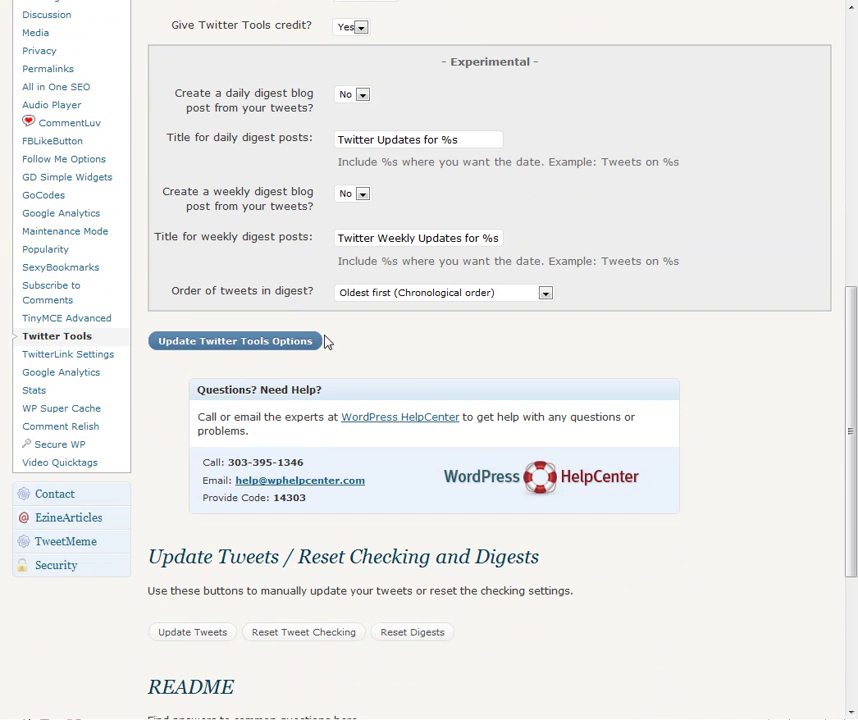
Save the Twitter Tools options and check the prefix reads '#blogboost New Blog Post'
left_click(312, 342)
scroll(413, 385, "up", 7)
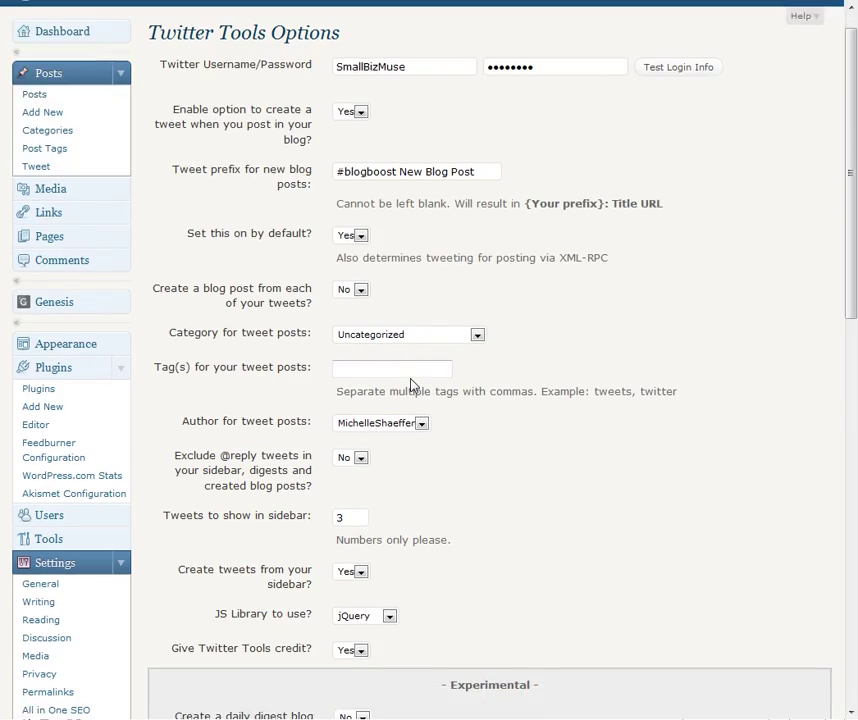
scroll(410, 385, "down", 10)
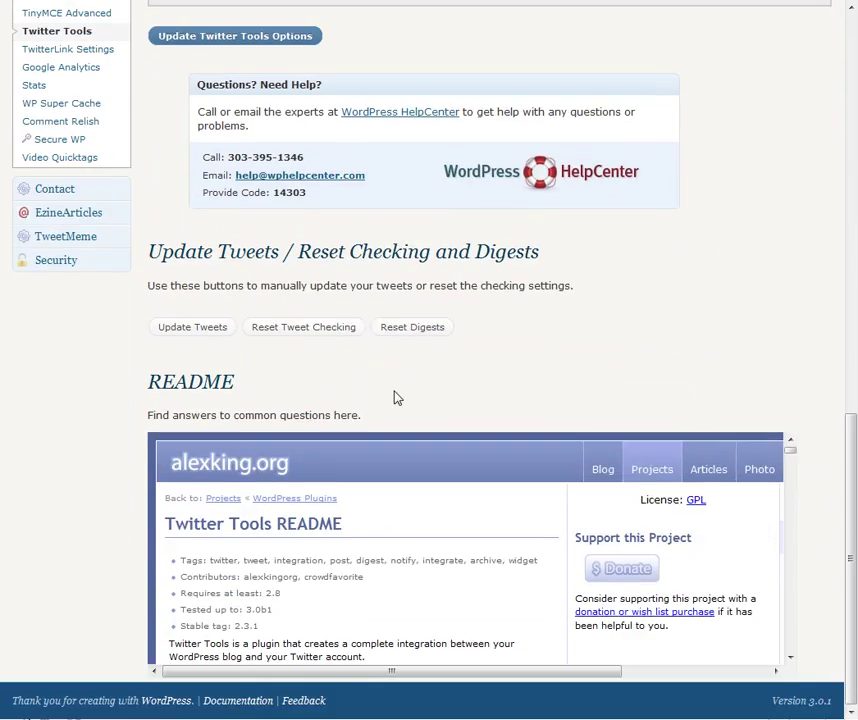
scroll(395, 398, "up", 5)
scroll(398, 360, "up", 7)
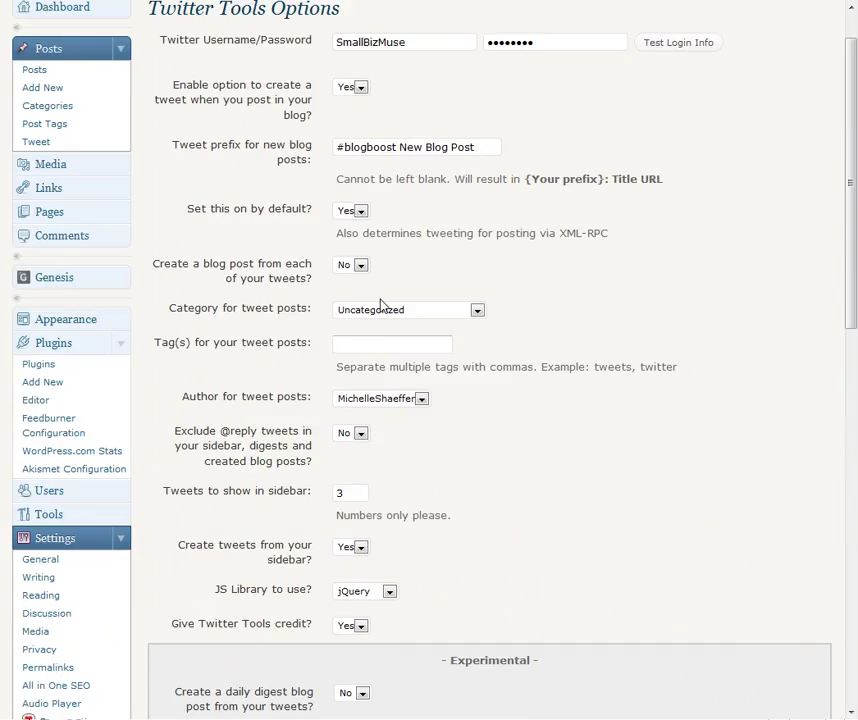